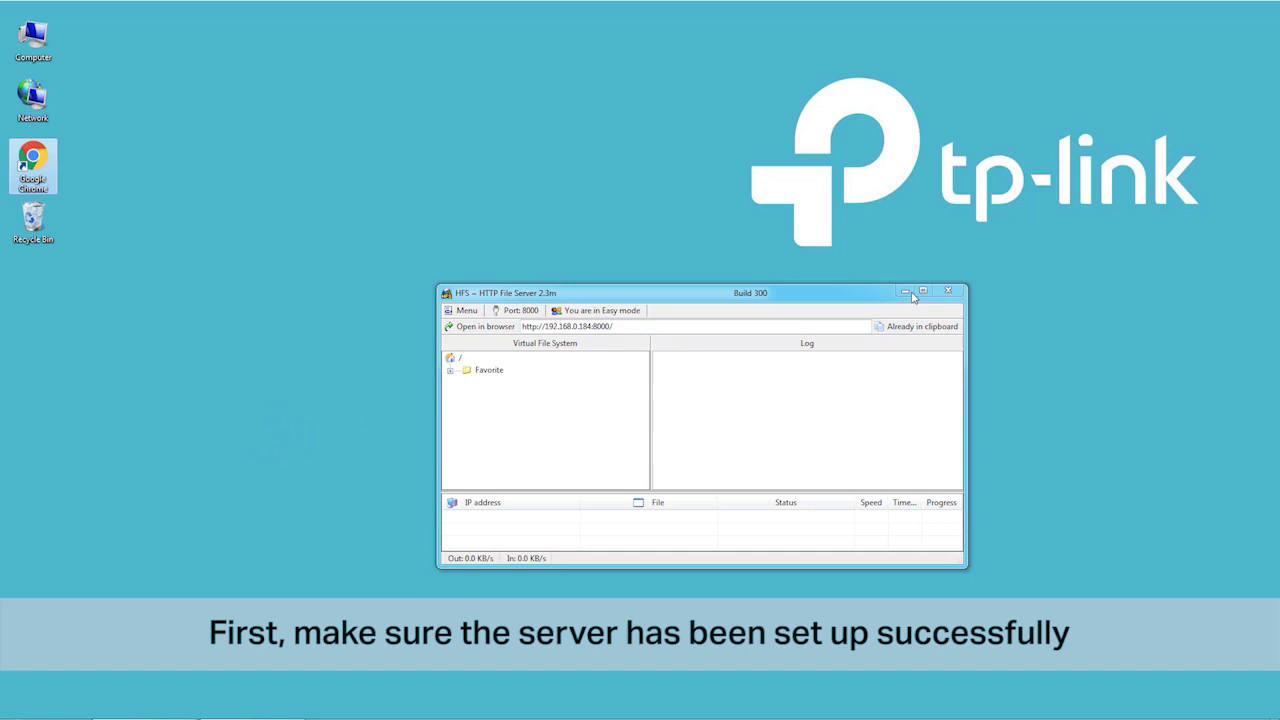
Copy the HFS server address 192.168.0.184:8000 and minimize the HFS window
{"action": "left_click_drag", "start_coordinate": [618, 326], "coordinate": [521, 341]}
{"action": "key", "text": "ctrl+c"}
{"action": "left_click", "coordinate": [281, 432]}
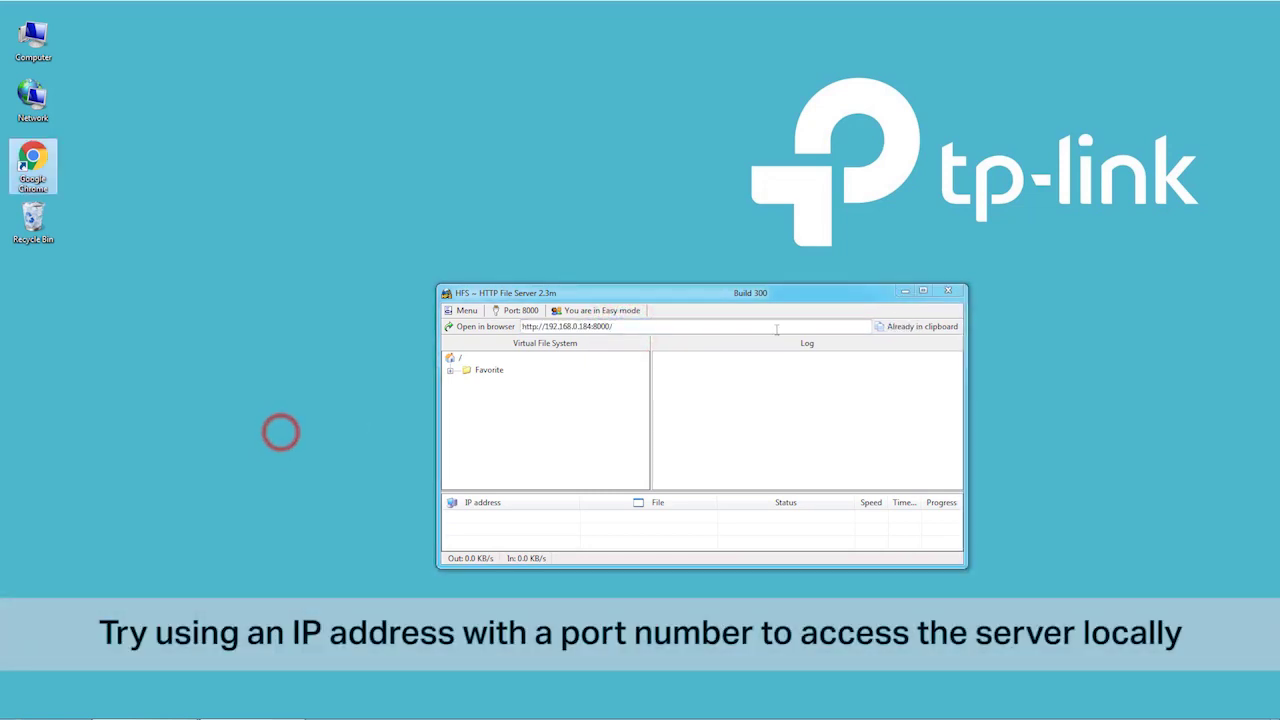
{"action": "left_click", "coordinate": [905, 292]}
Load the copied HFS address in Chrome and open the Favorite folder
{"action": "double_click", "coordinate": [32, 160]}
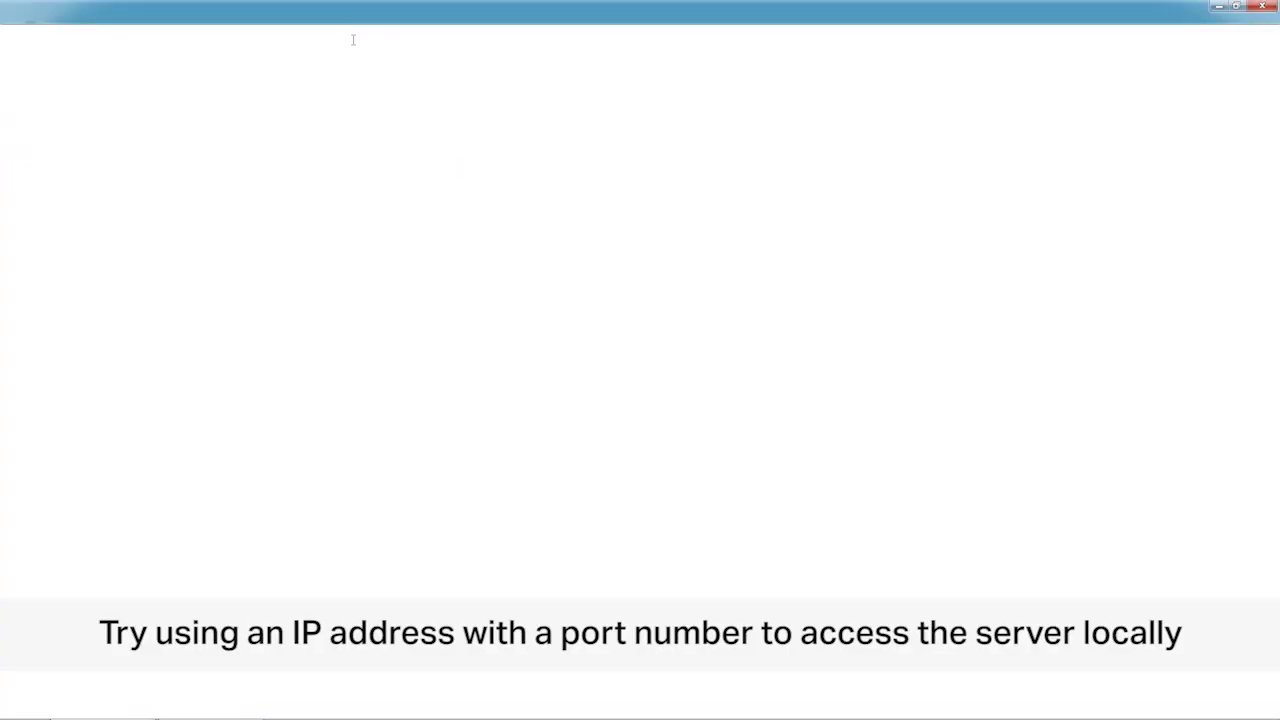
{"action": "left_click", "coordinate": [283, 42]}
{"action": "key", "text": "ctrl+v"}
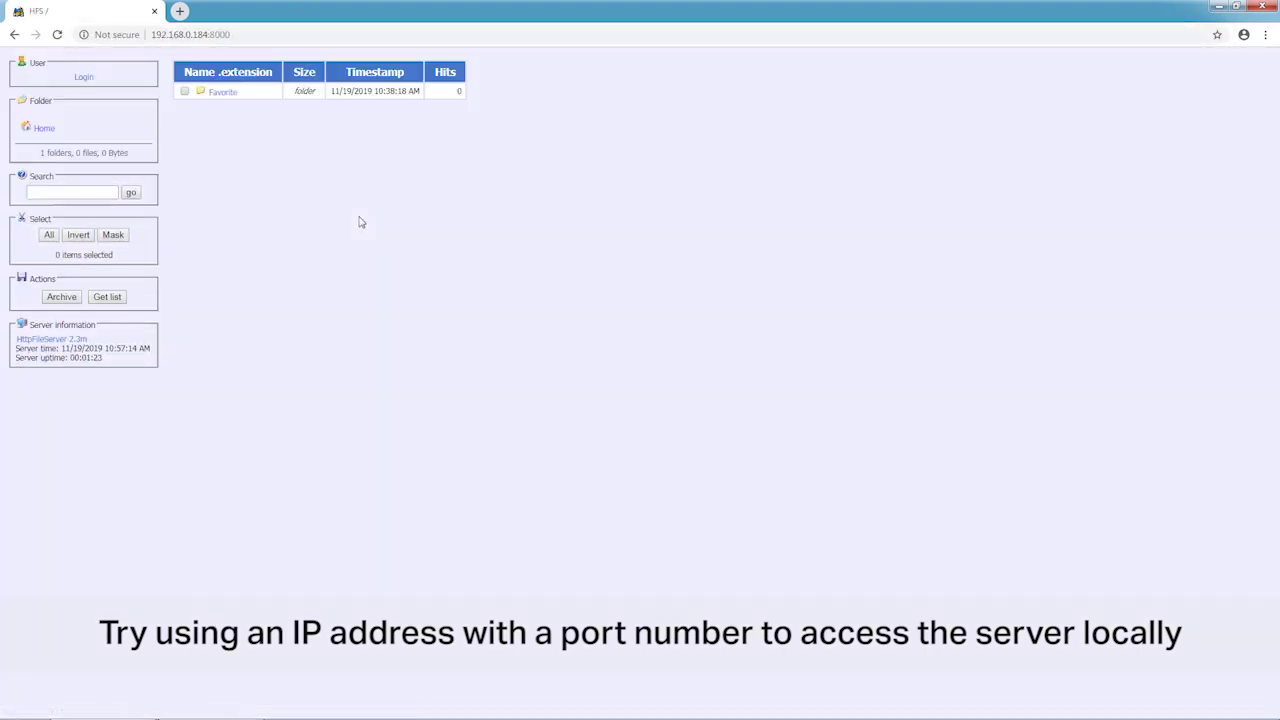
{"action": "left_click", "coordinate": [222, 91]}
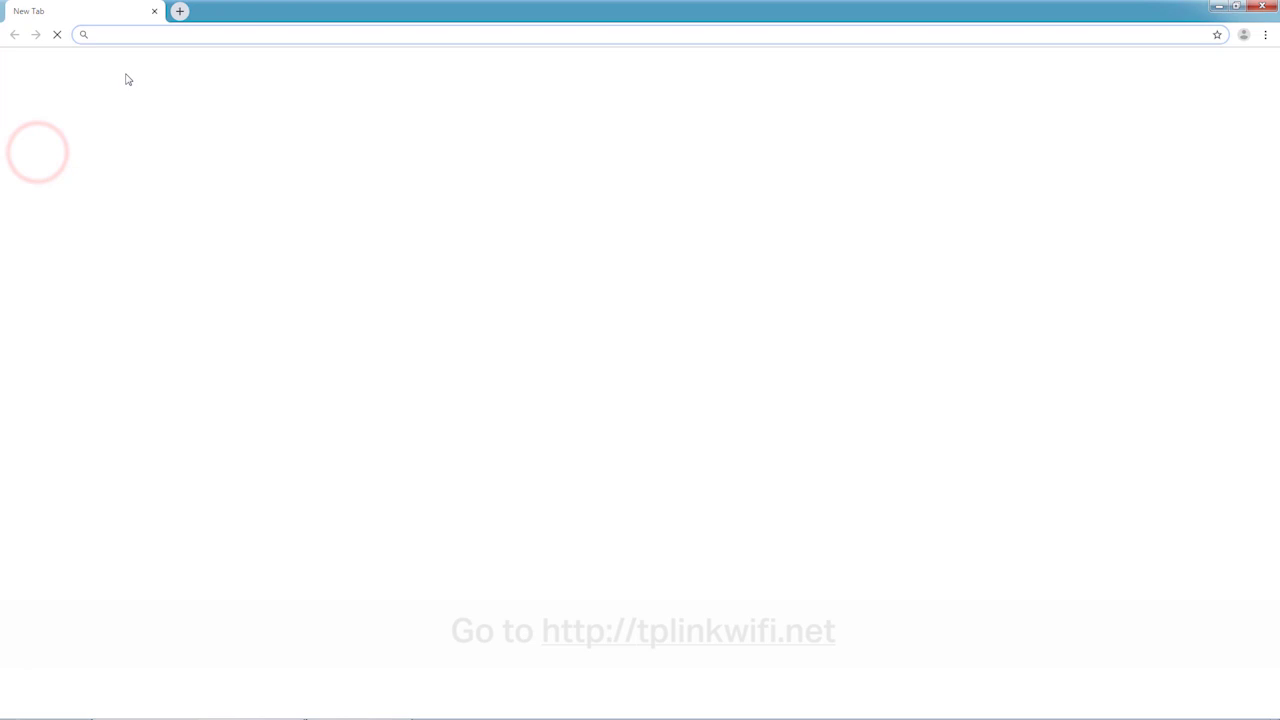
{"action": "left_click", "coordinate": [153, 34]}
{"action": "type", "text": "h"}
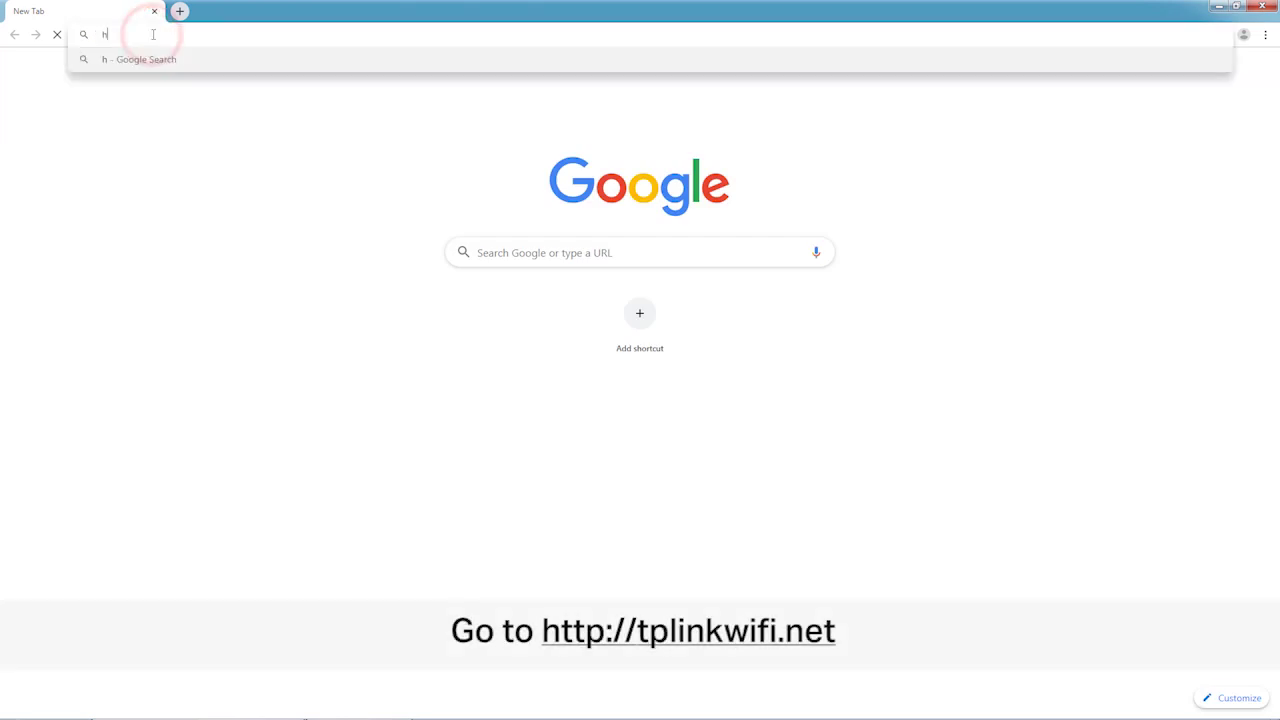
{"action": "type", "text": "ttp:"}
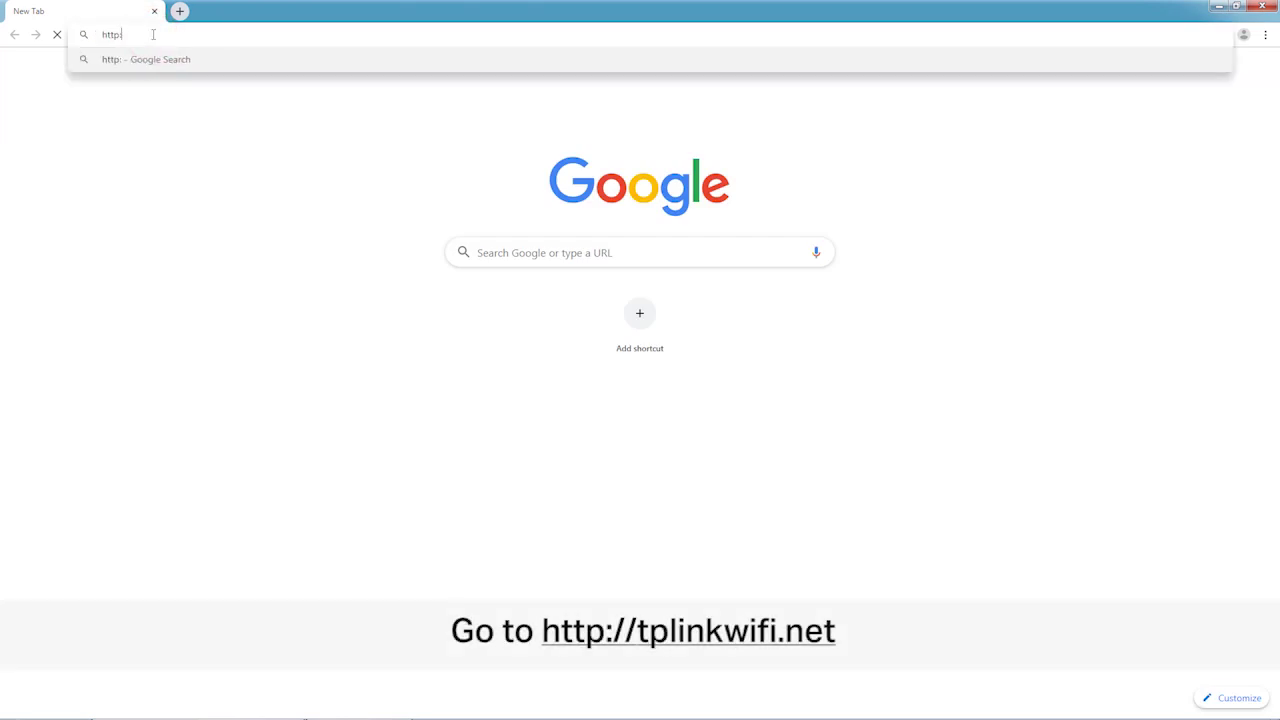
{"action": "type", "text": "//tplinkwifi"}
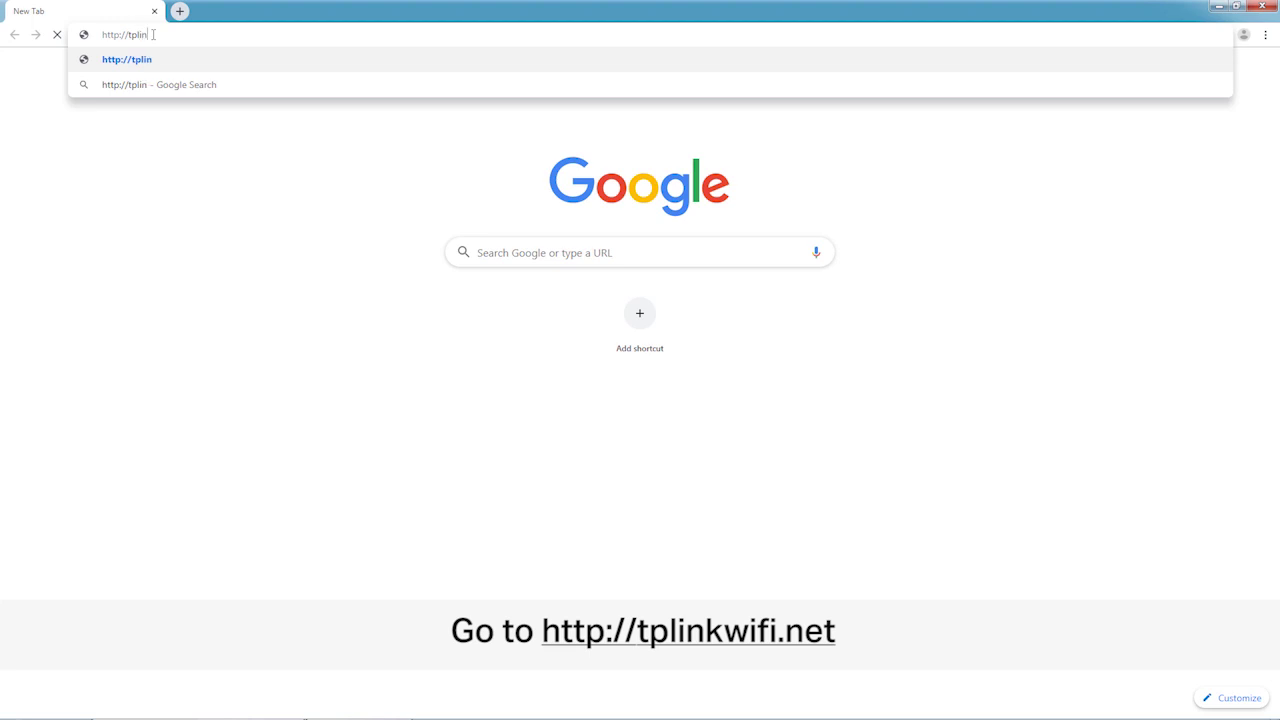
{"action": "type", "text": ".net/webpages/index.html?t=6dc7749b"}
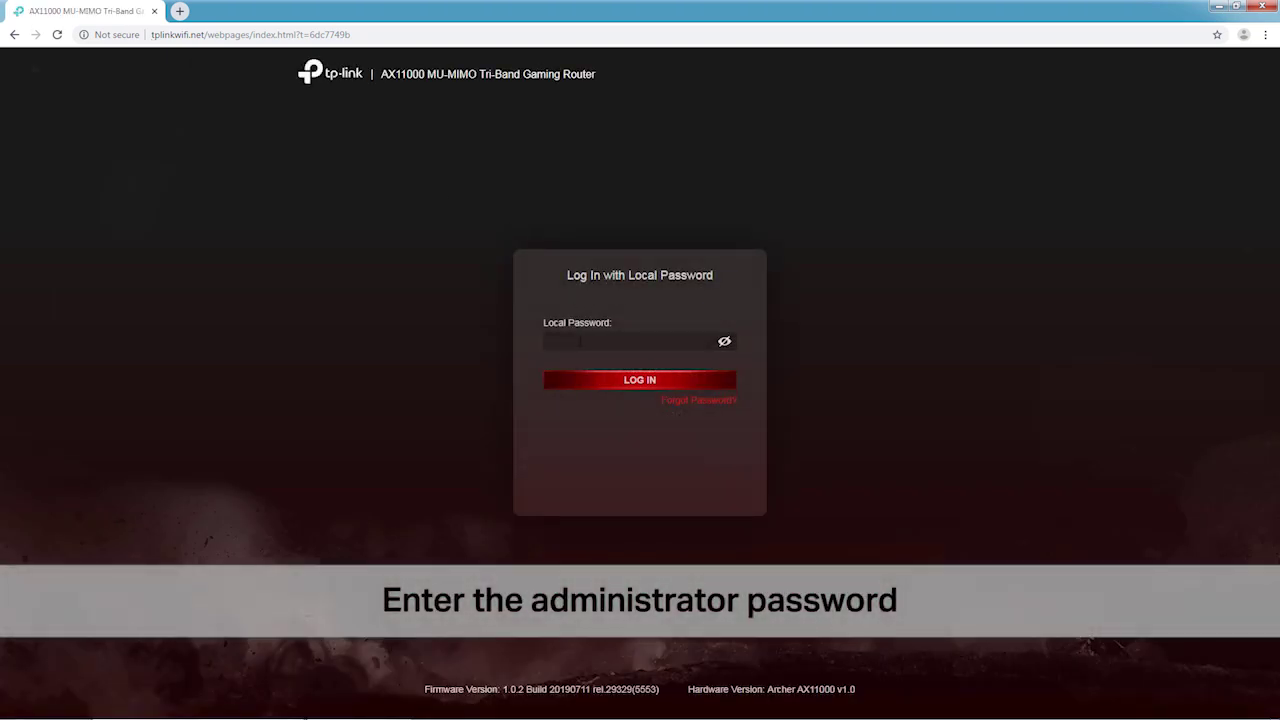
Log in to the router with the local administrator password
{"action": "left_click", "coordinate": [578, 342]}
{"action": "type", "text": "*****"}
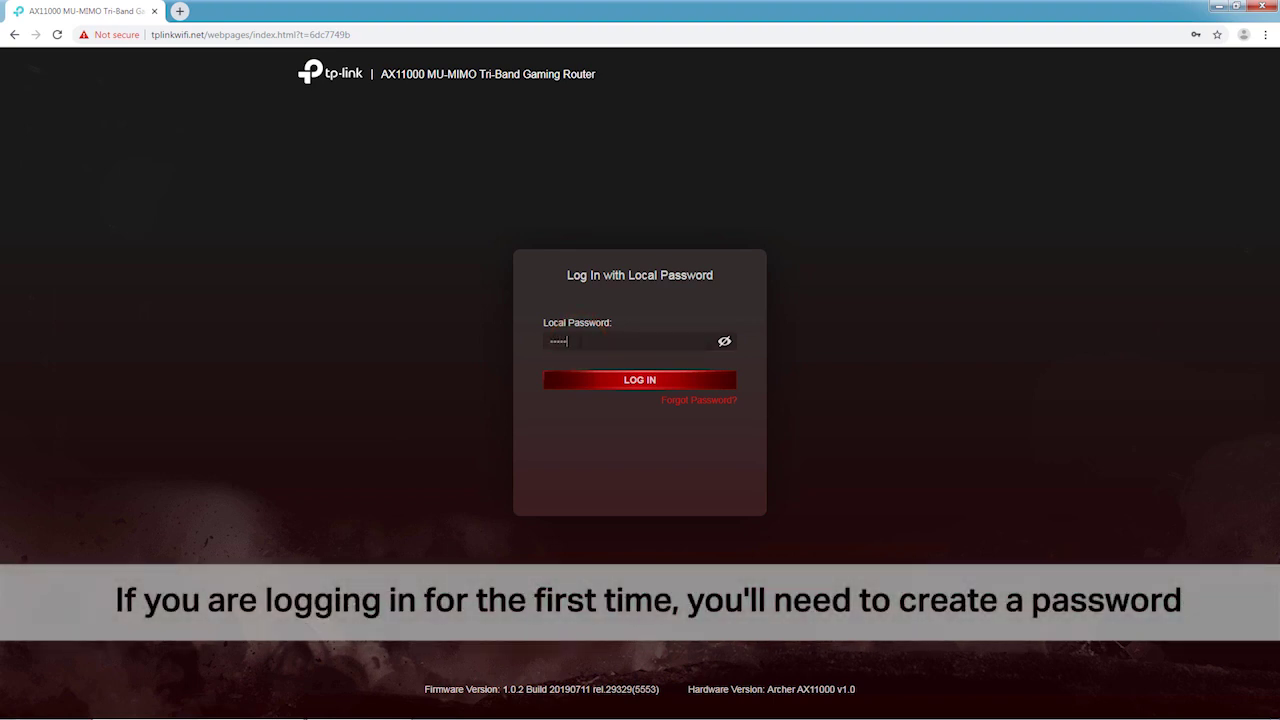
{"action": "left_click", "coordinate": [649, 385]}
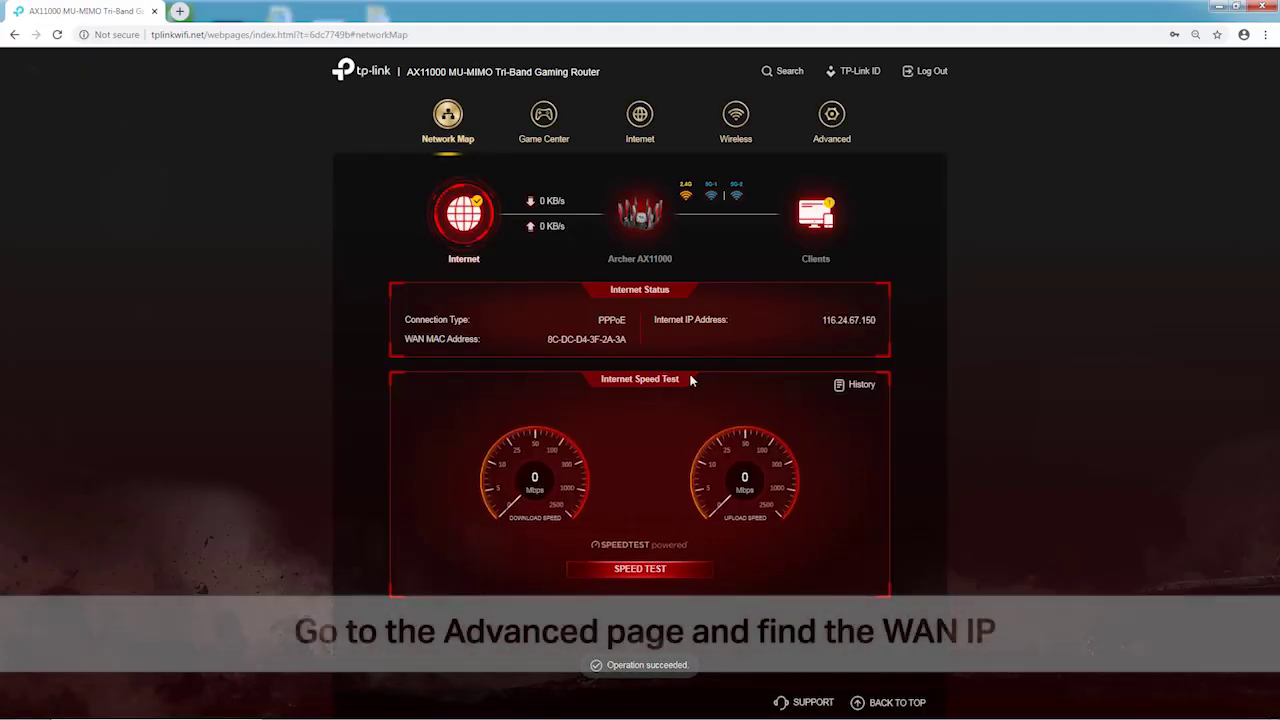
{"action": "left_click", "coordinate": [833, 130]}
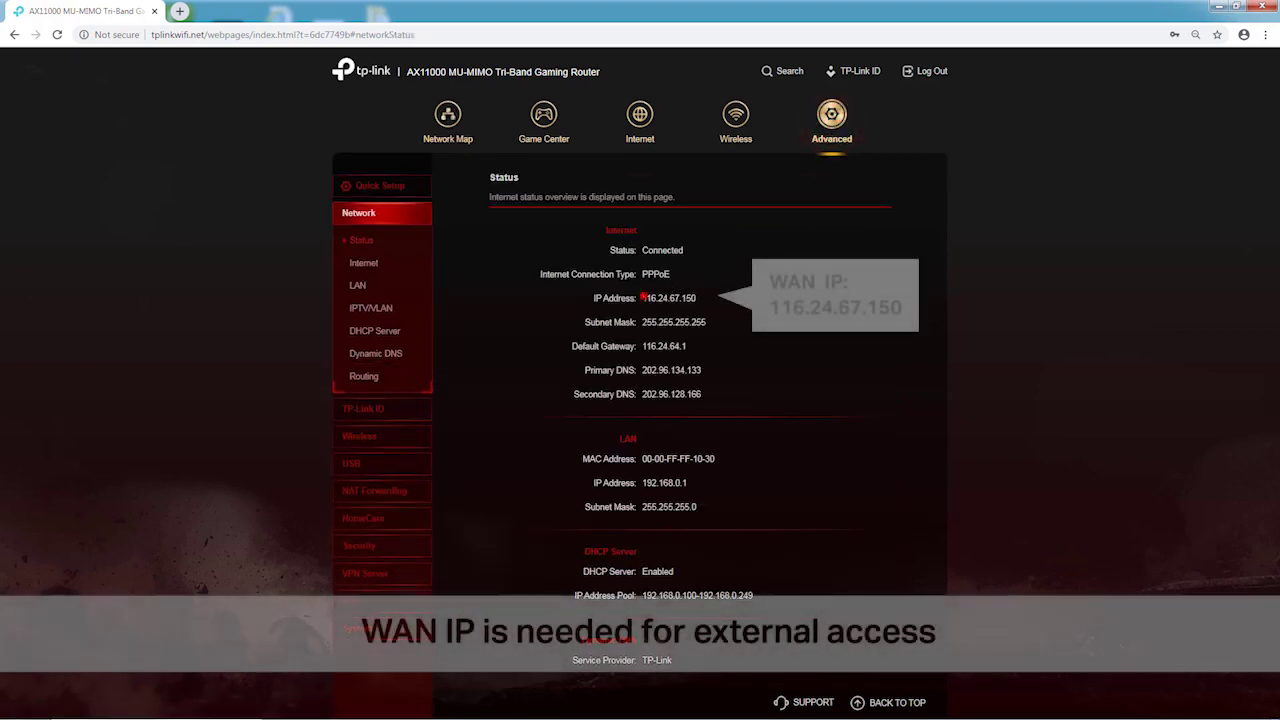
{"action": "left_click_drag", "start_coordinate": [642, 298], "coordinate": [698, 306]}
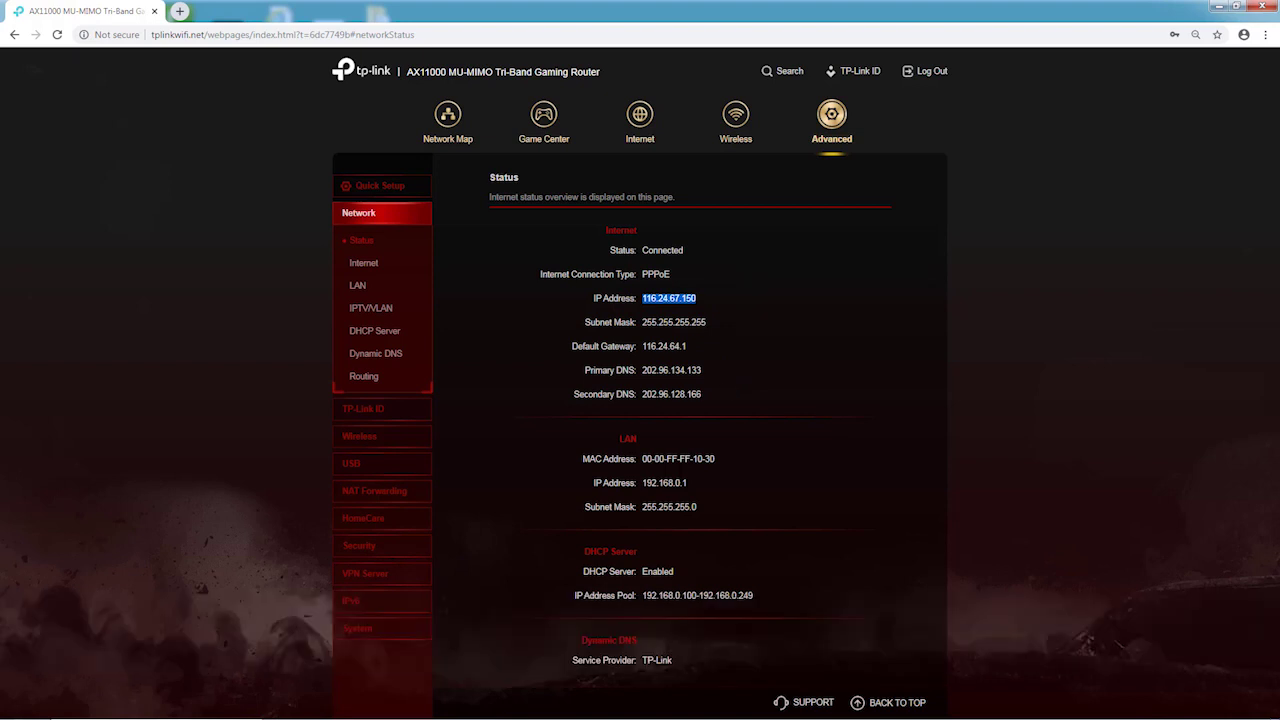
{"action": "left_click", "coordinate": [380, 490]}
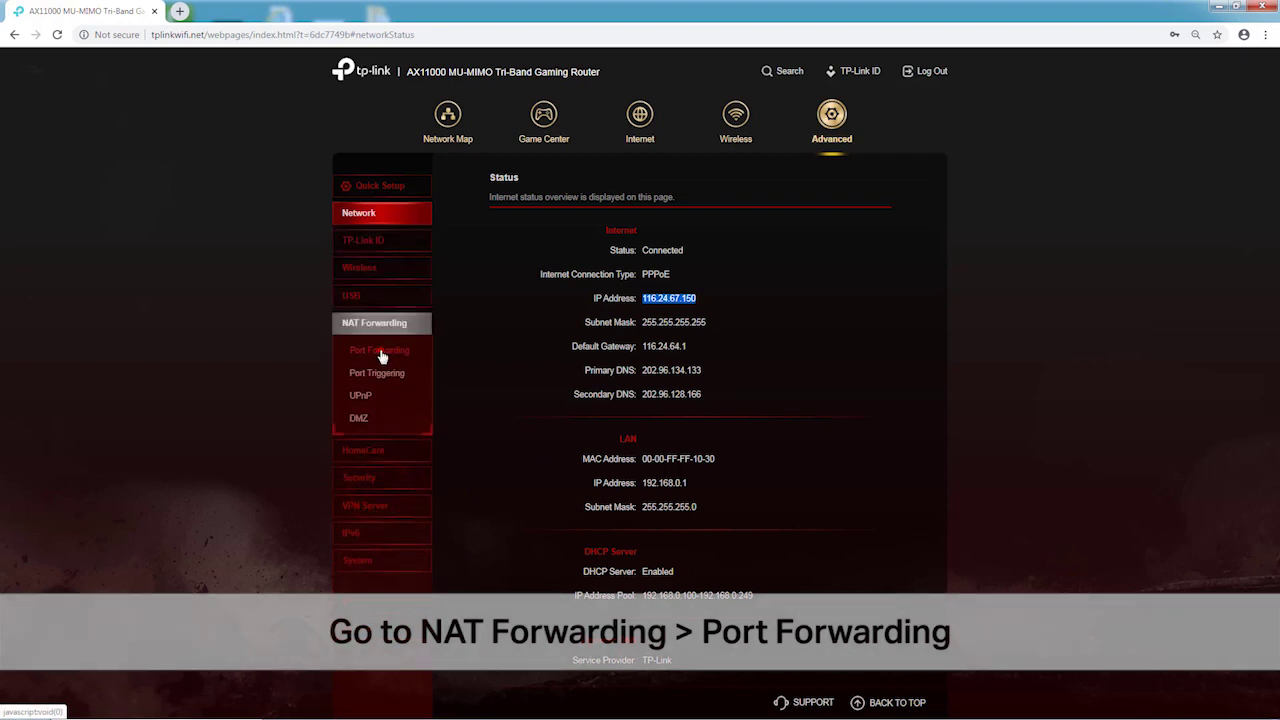
Add a new Port Forwarding entry using the HTTP common service (port 80, TCP)
{"action": "left_click", "coordinate": [381, 353]}
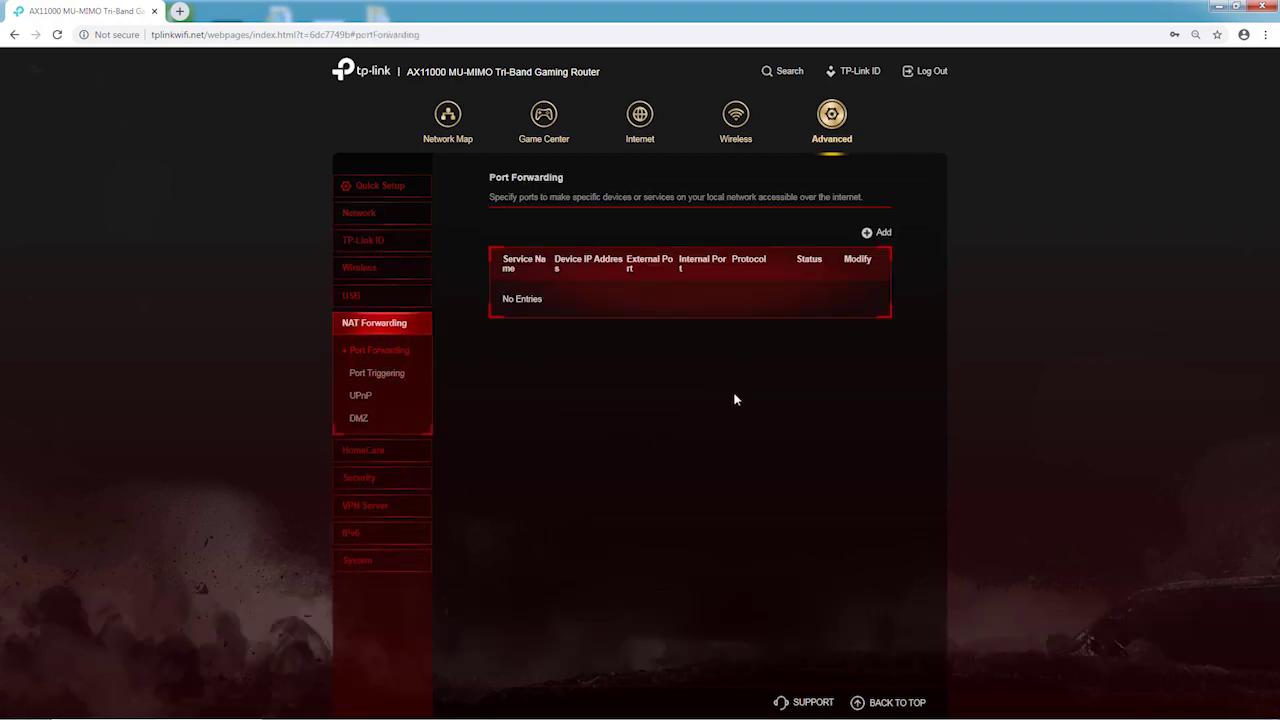
{"action": "left_click", "coordinate": [866, 233]}
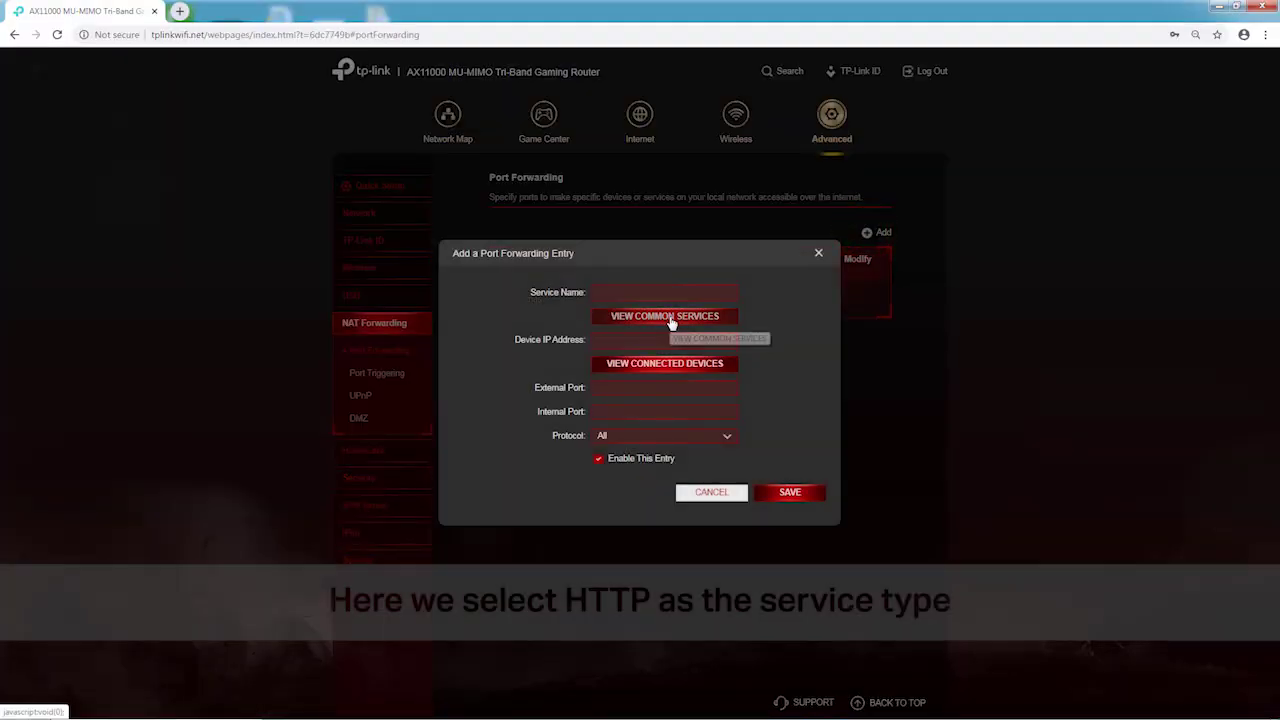
{"action": "left_click", "coordinate": [668, 318]}
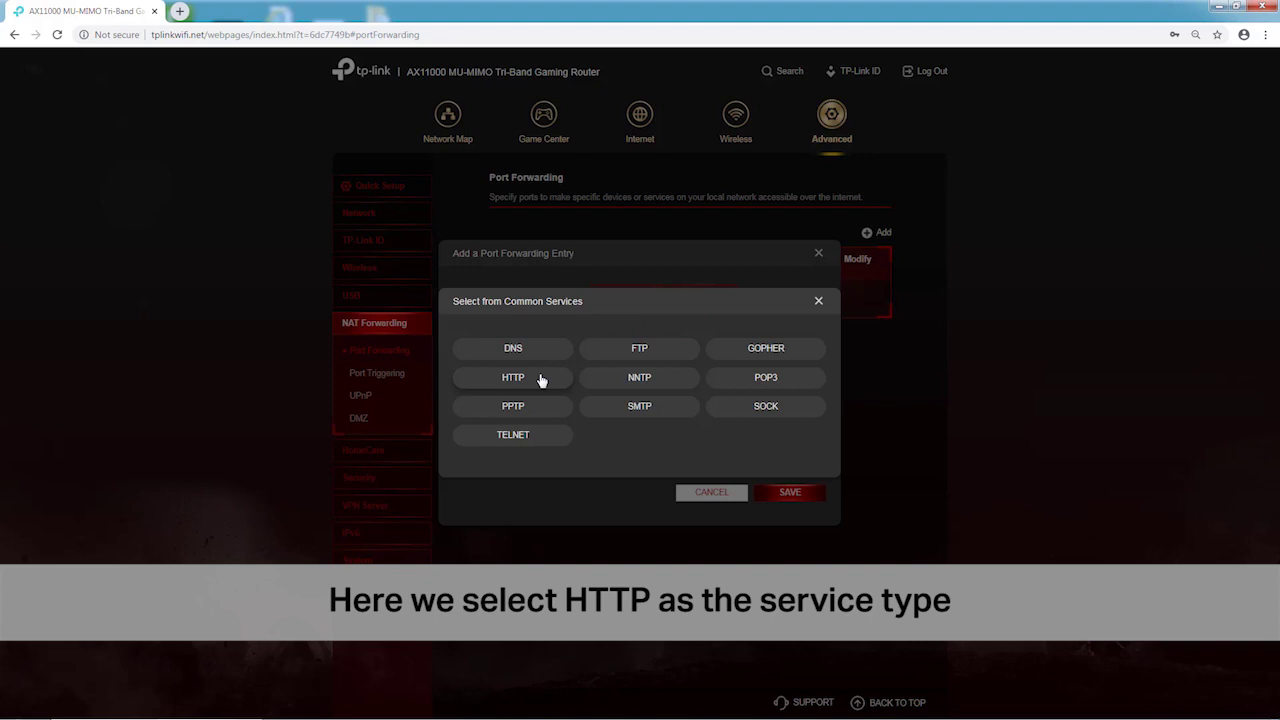
{"action": "left_click", "coordinate": [513, 377]}
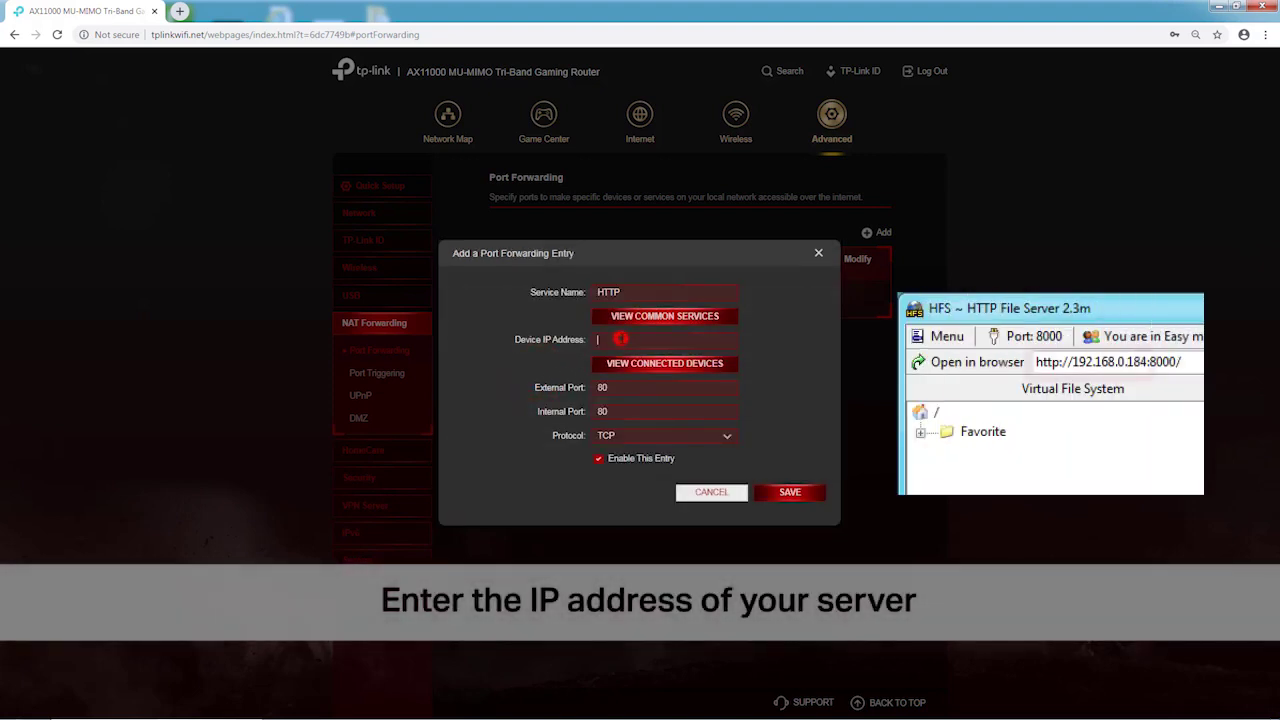
Enter device IP 192.168.0.184 and change external and internal ports from 80 to 8000
{"action": "left_click", "coordinate": [620, 340]}
{"action": "type", "text": "19"}
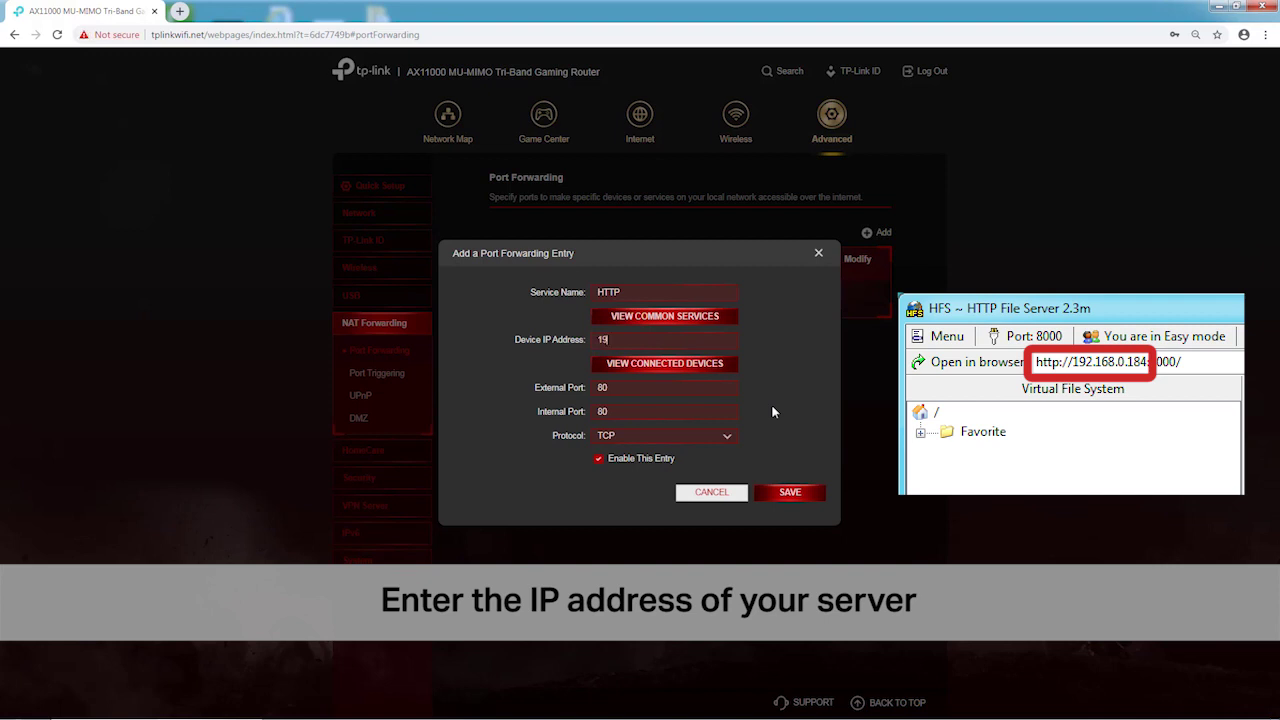
{"action": "type", "text": "2.168.0.184"}
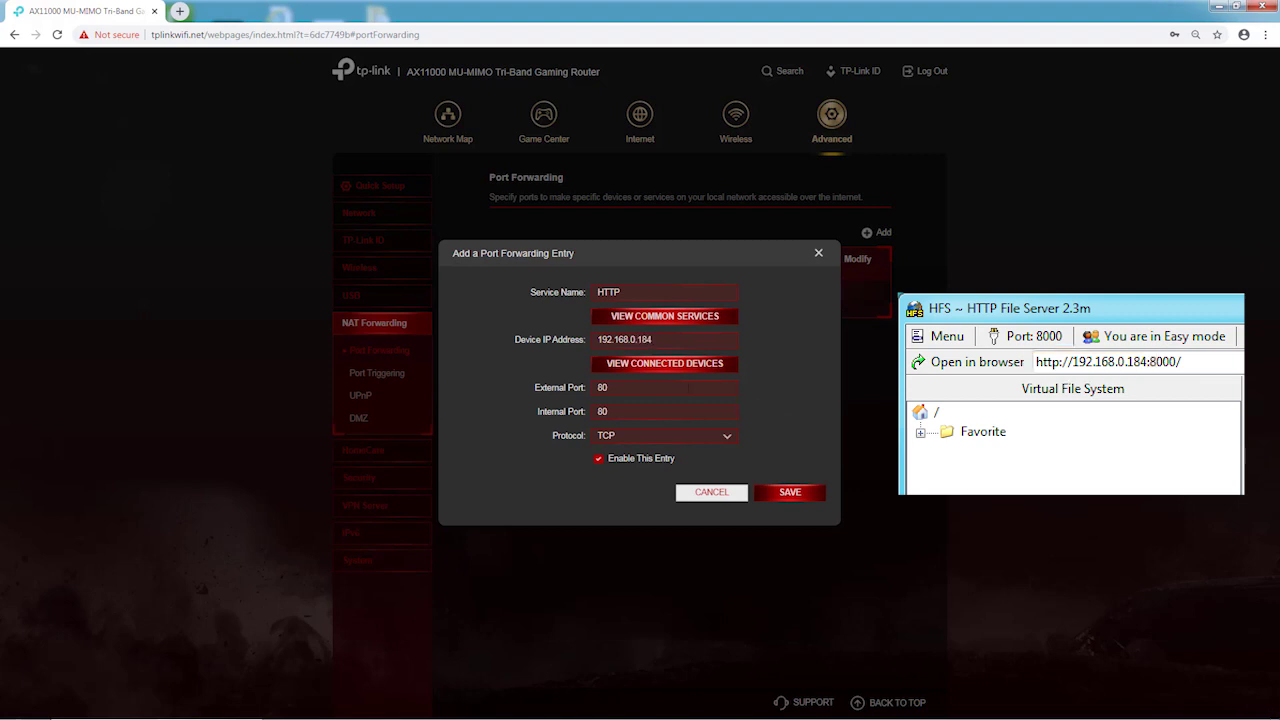
{"action": "double_click", "coordinate": [625, 387]}
{"action": "key", "text": "BackSpace"}
{"action": "left_click_drag", "start_coordinate": [625, 388], "coordinate": [589, 390]}
{"action": "type", "text": "8"}
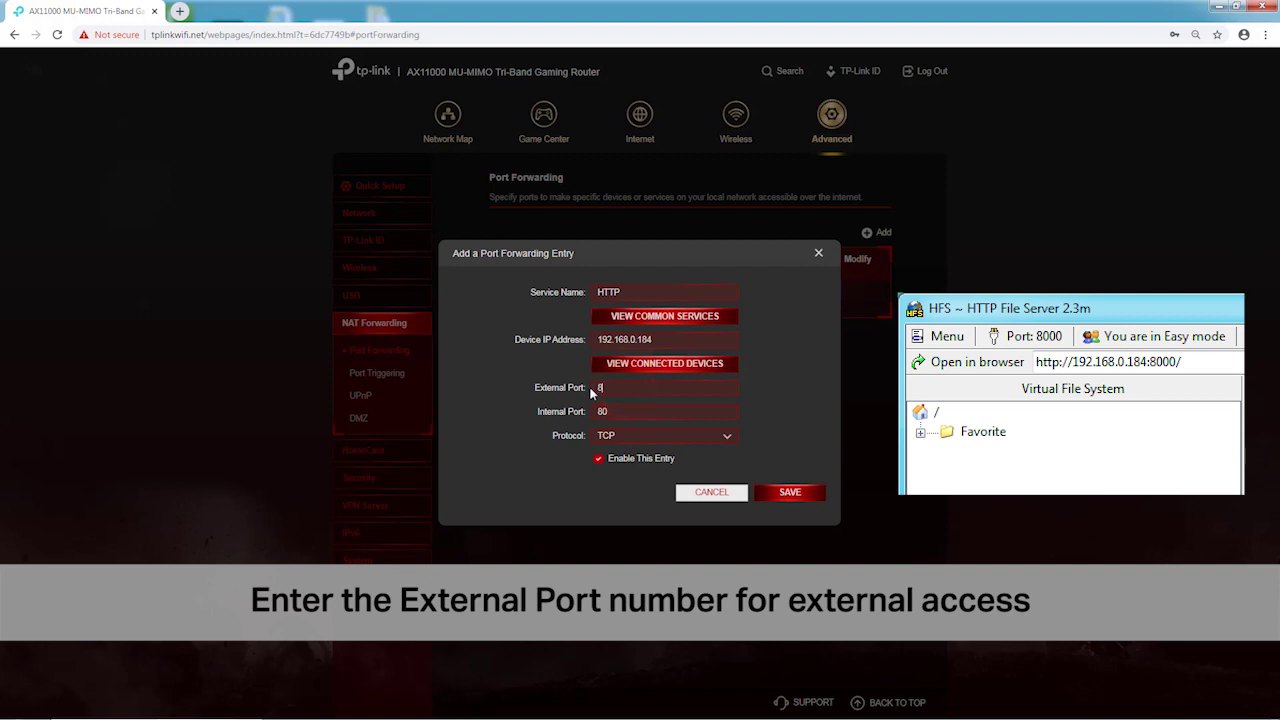
{"action": "type", "text": "000"}
{"action": "double_click", "coordinate": [614, 410]}
{"action": "key", "text": "BackSpace"}
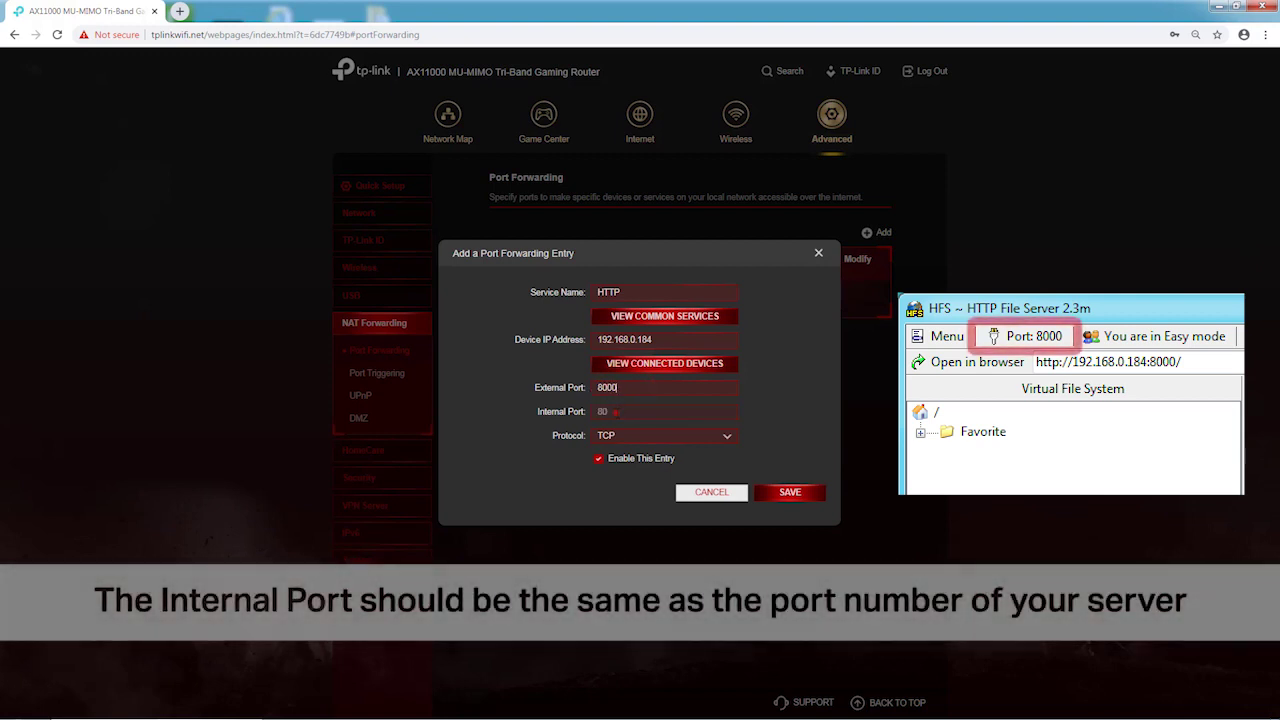
{"action": "double_click", "coordinate": [614, 411]}
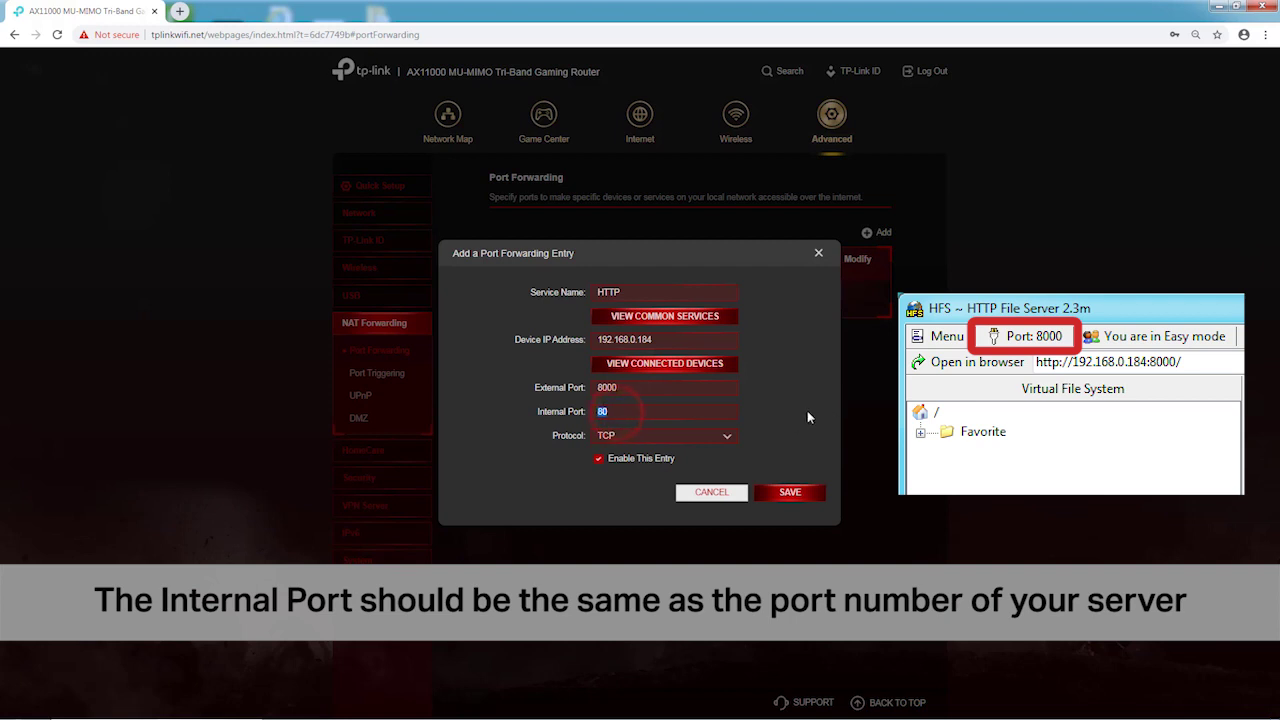
{"action": "type", "text": "8000"}
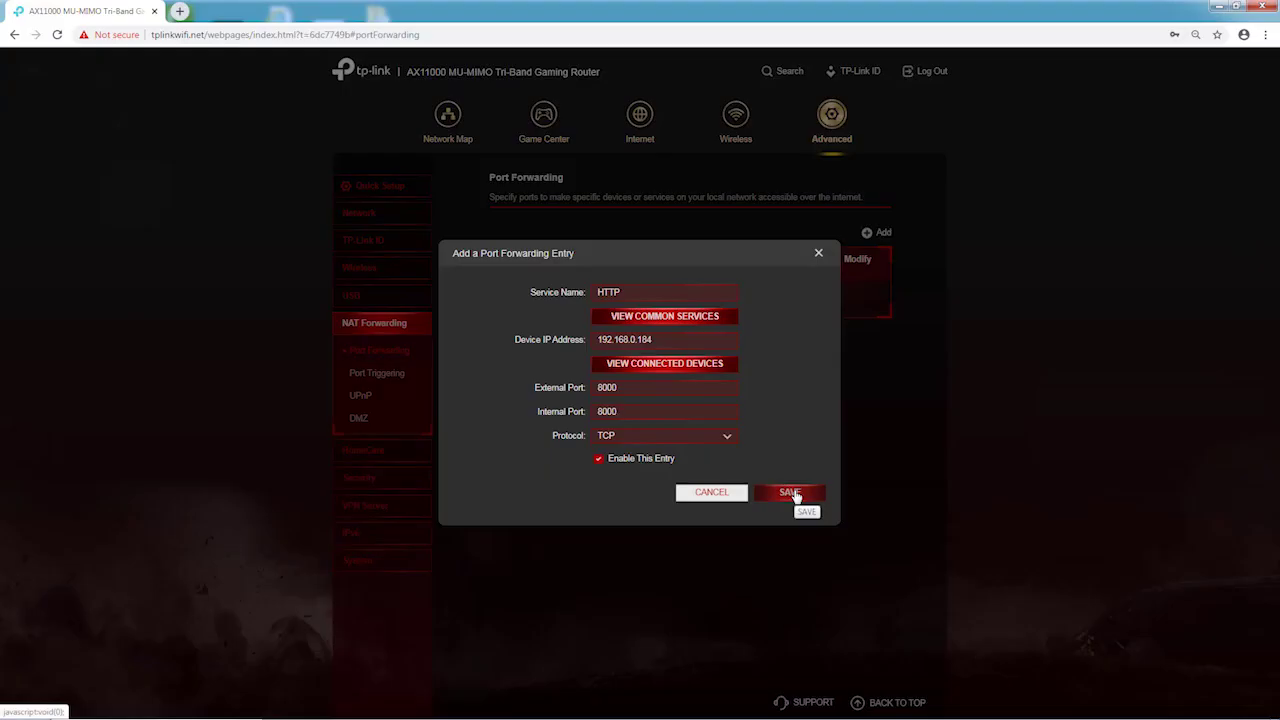
Save the HTTP forwarding rule and start entering 116.24.67.150:8000 in Chrome
{"action": "left_click", "coordinate": [791, 493]}
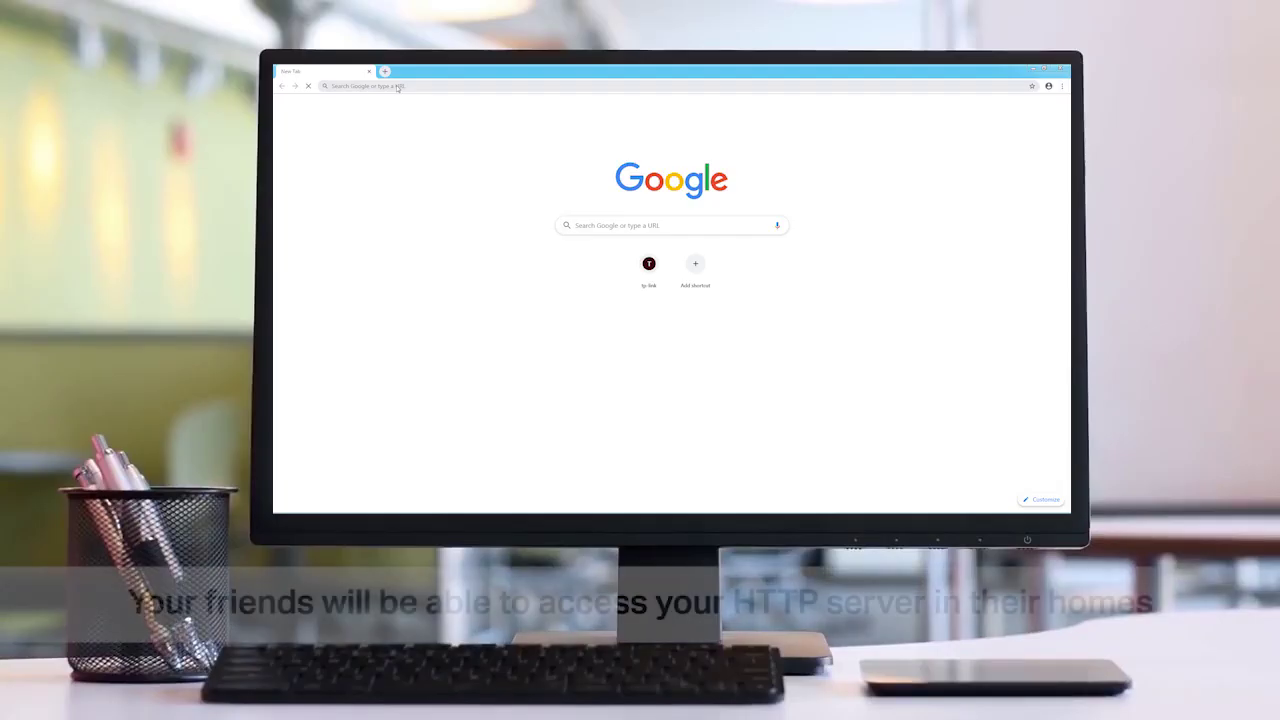
{"action": "left_click", "coordinate": [395, 84]}
{"action": "type", "text": "116."}
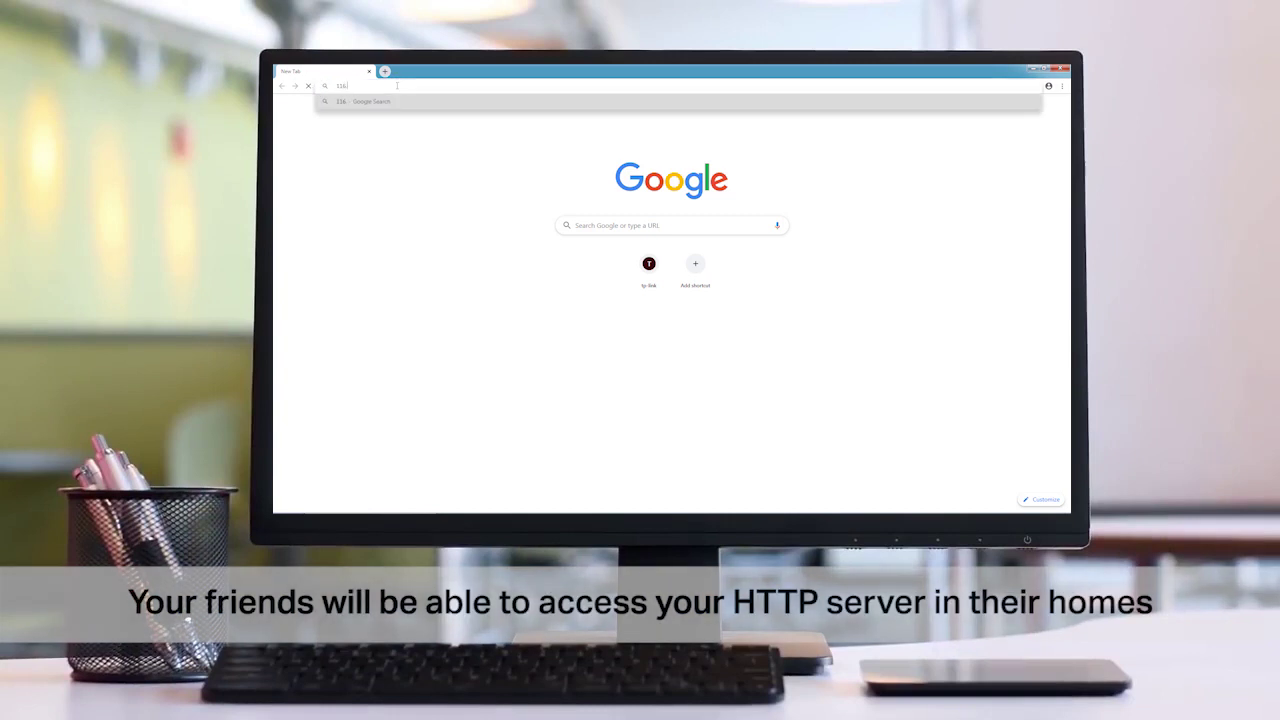
{"action": "type", "text": "24.67.15:8000"}
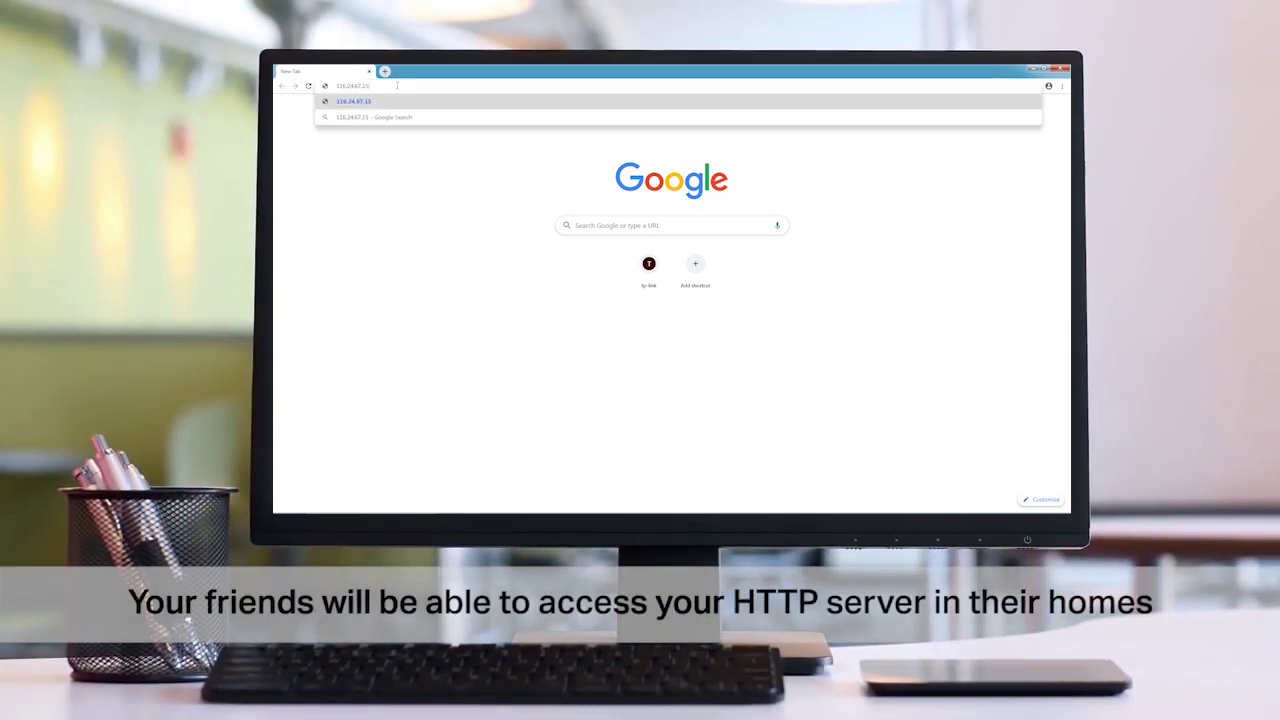